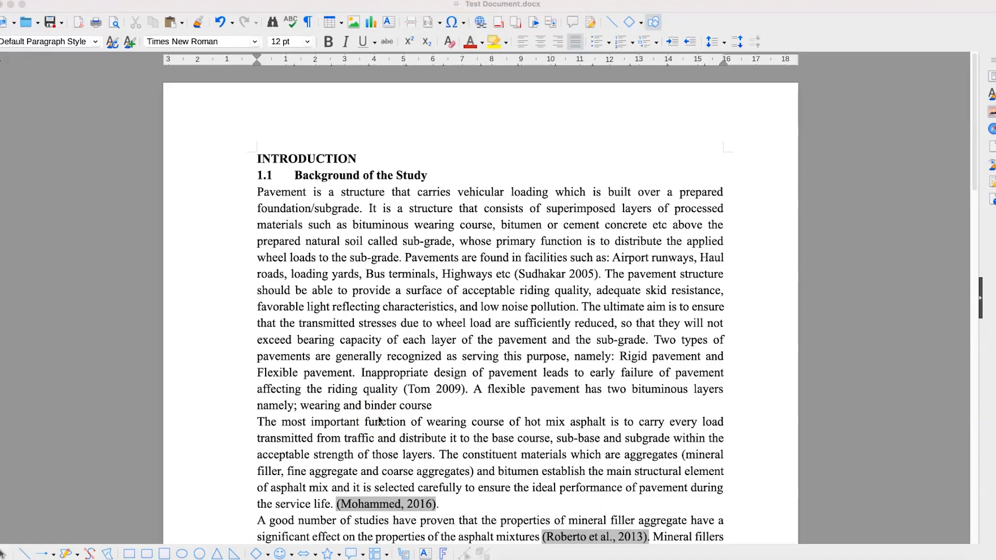
- Add a header to the default page style reading "My proposal docuemnt", with "Draft 1" tabbed to the right margin
left_click(441, 114)
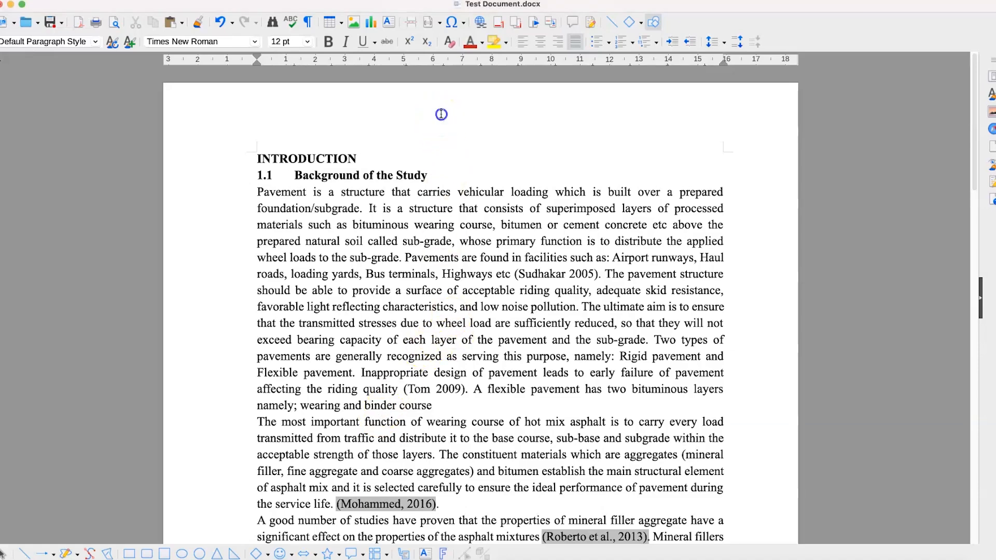
left_click(700, 149)
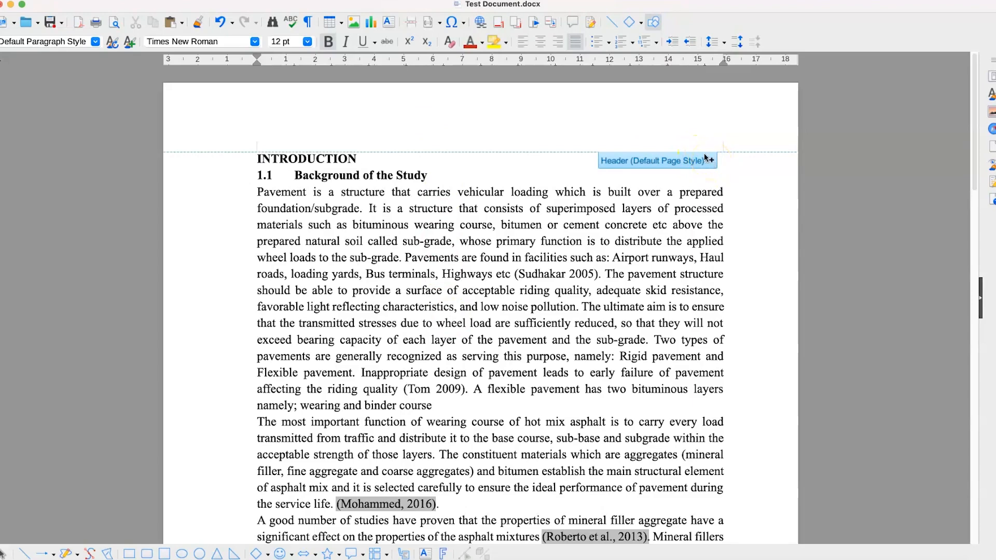
left_click(678, 163)
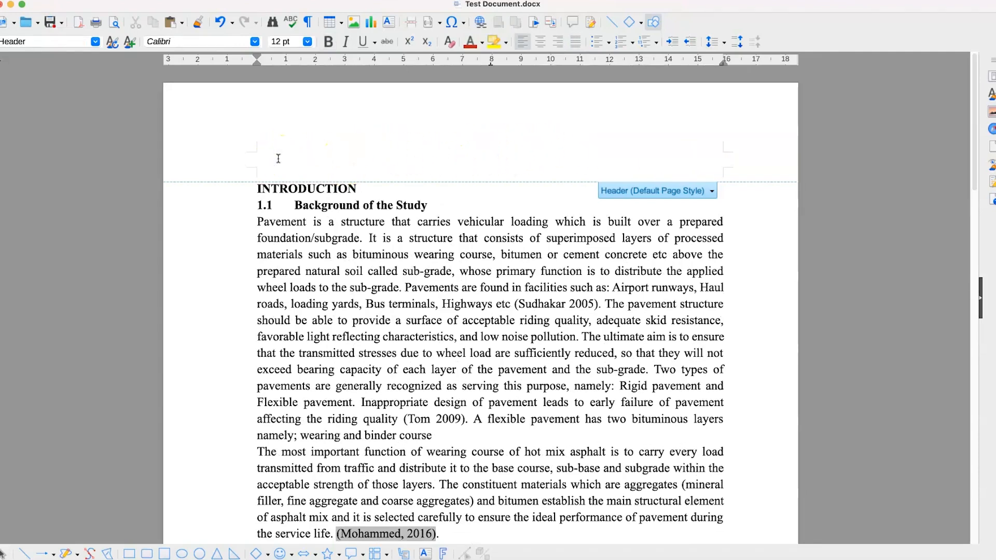
type("Page n")
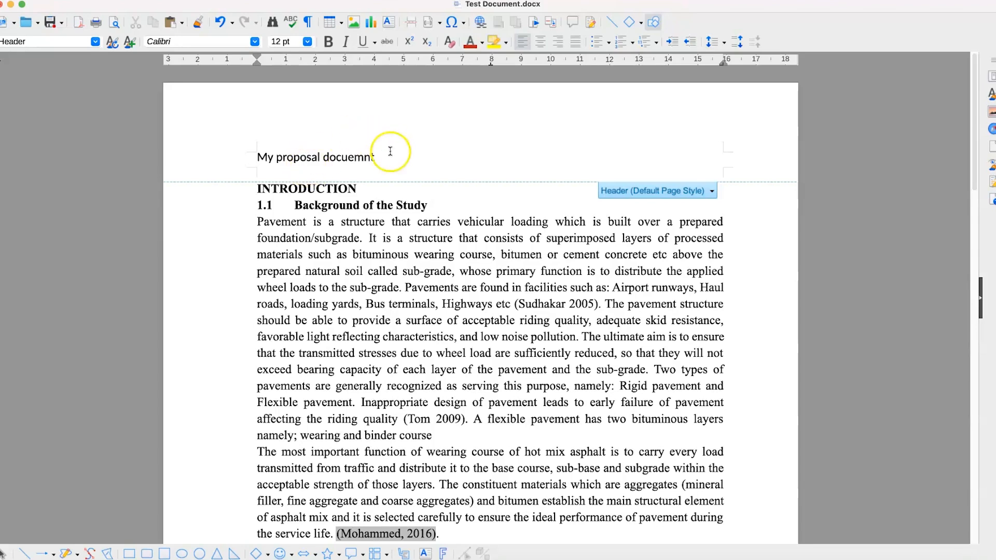
key("Tab")
type("Dra")
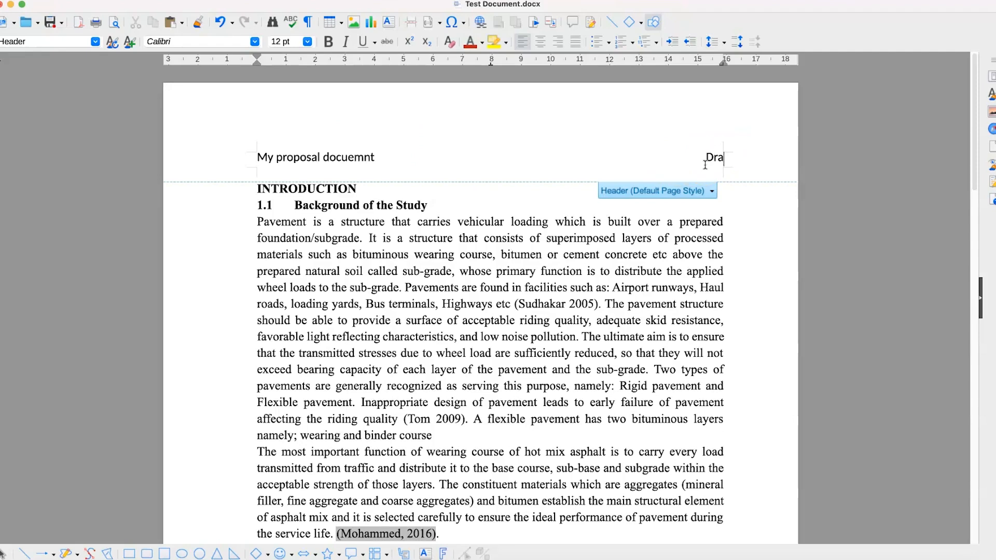
type("ft 1")
- Open the header's border and background settings and choose the preset with top and bottom borders only
left_click(700, 191)
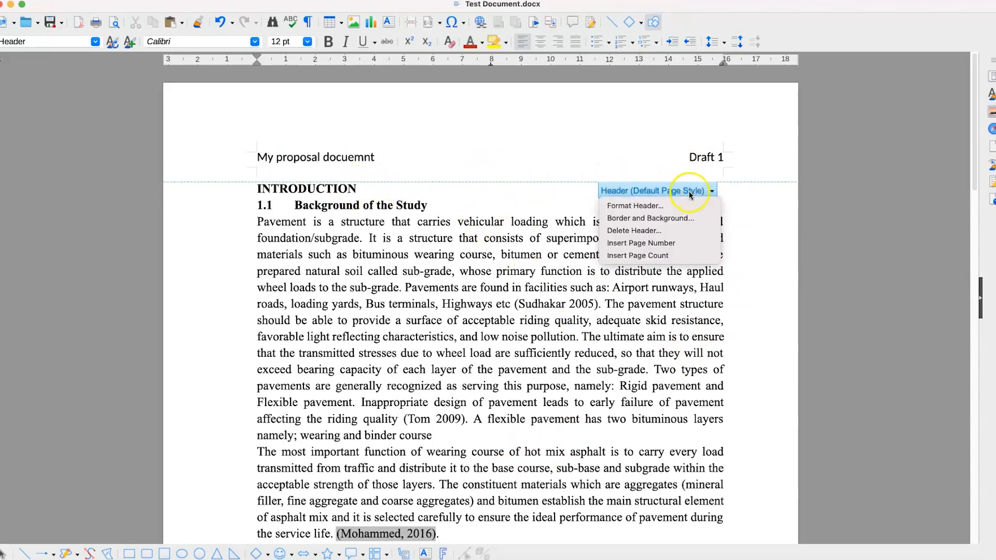
left_click(657, 206)
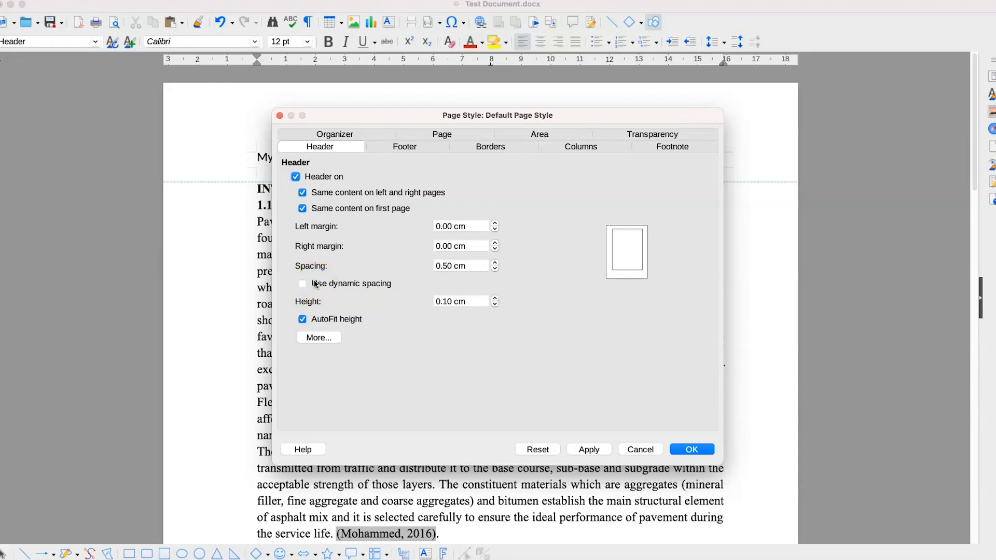
left_click(321, 341)
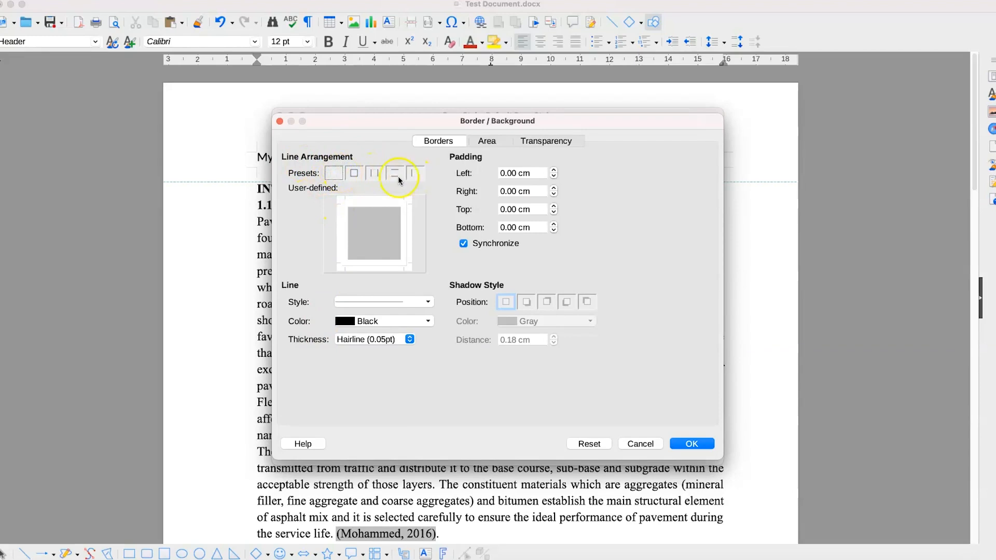
left_click(356, 174)
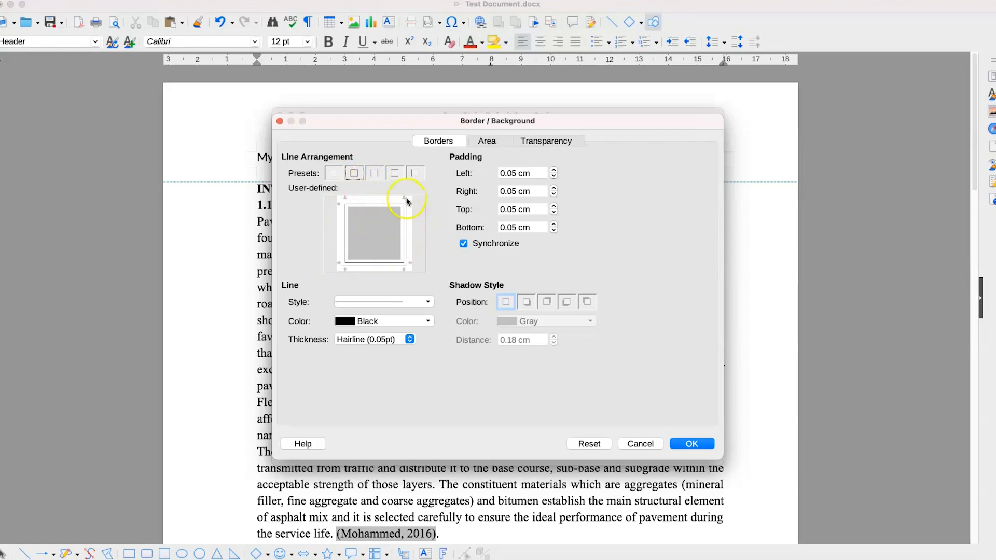
left_click(376, 174)
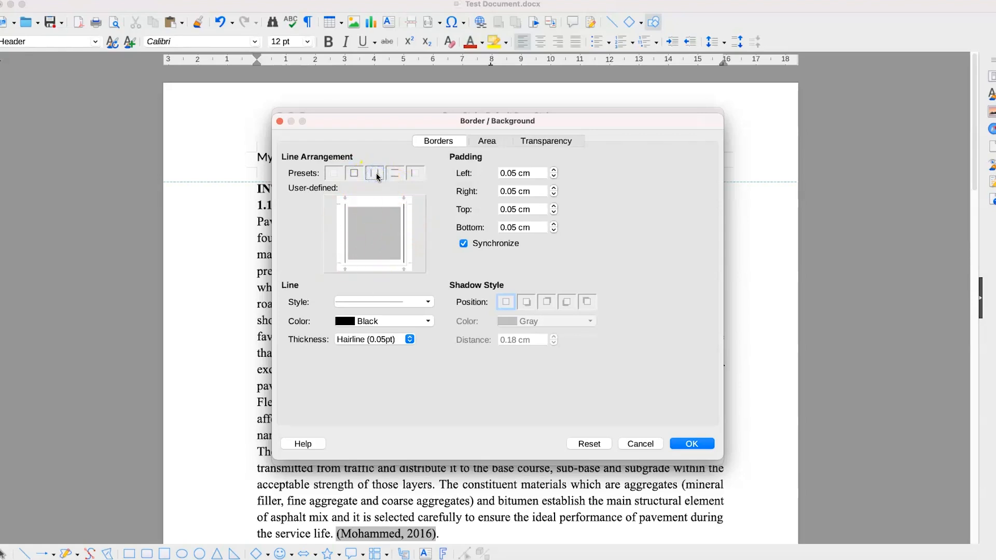
left_click(396, 176)
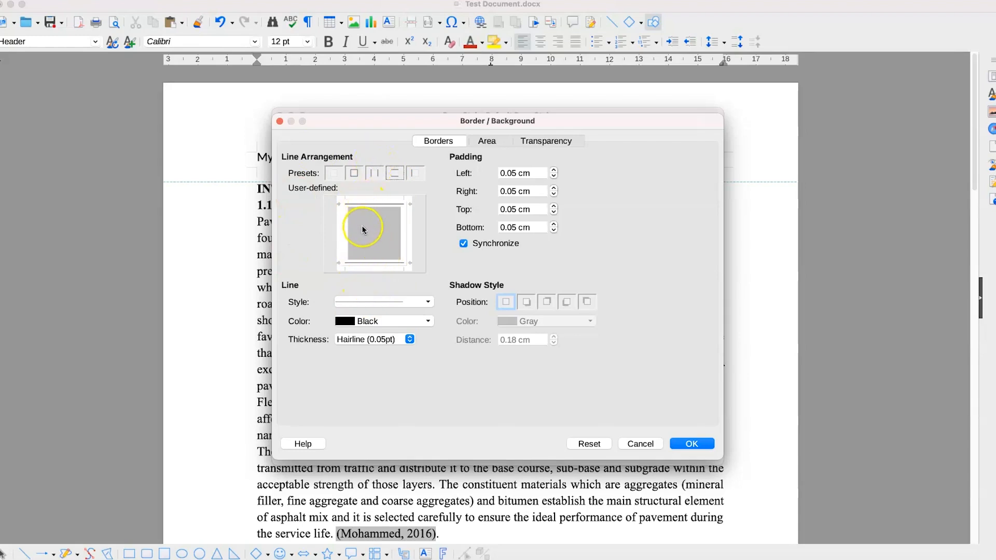
- Set the header's border lines to a dashed style in Crimson
left_click(362, 305)
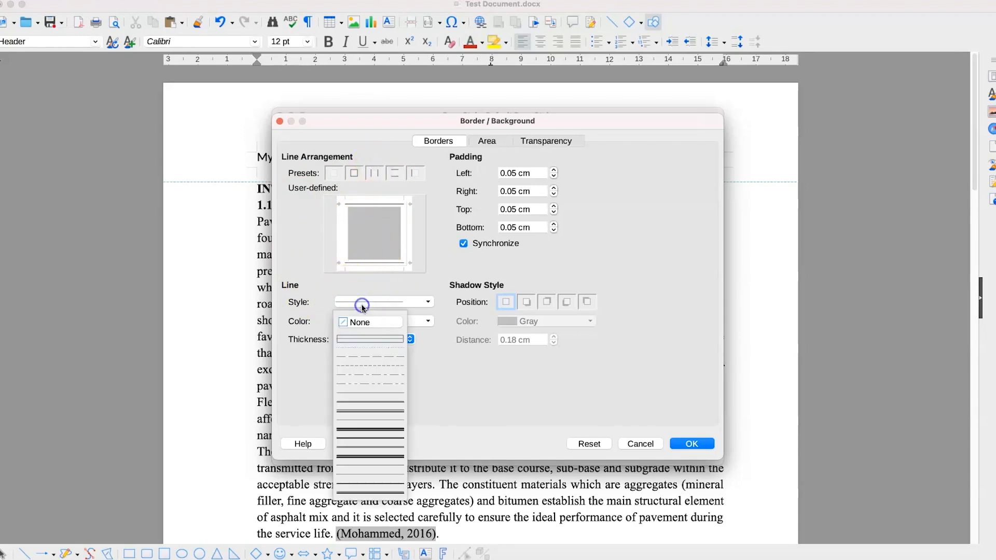
left_click(363, 365)
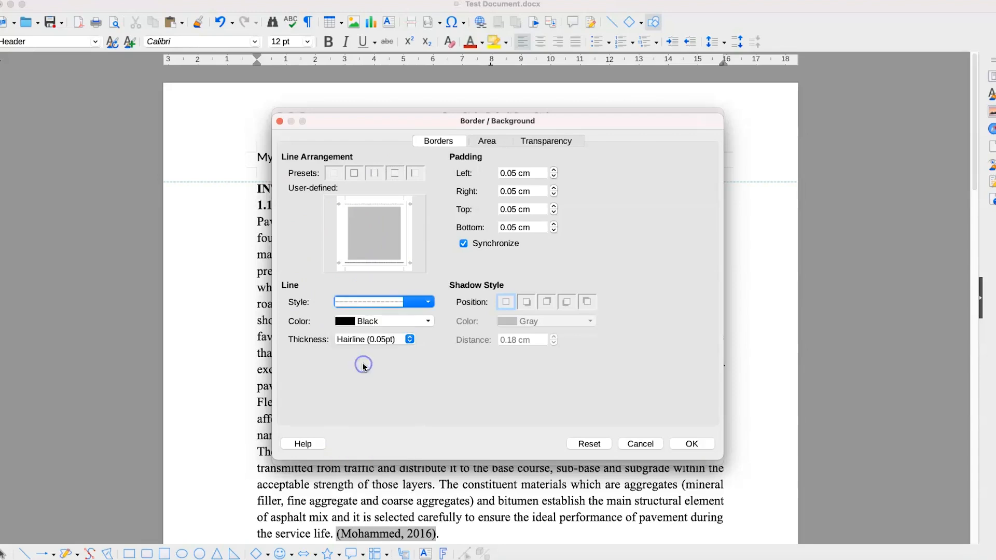
left_click(378, 321)
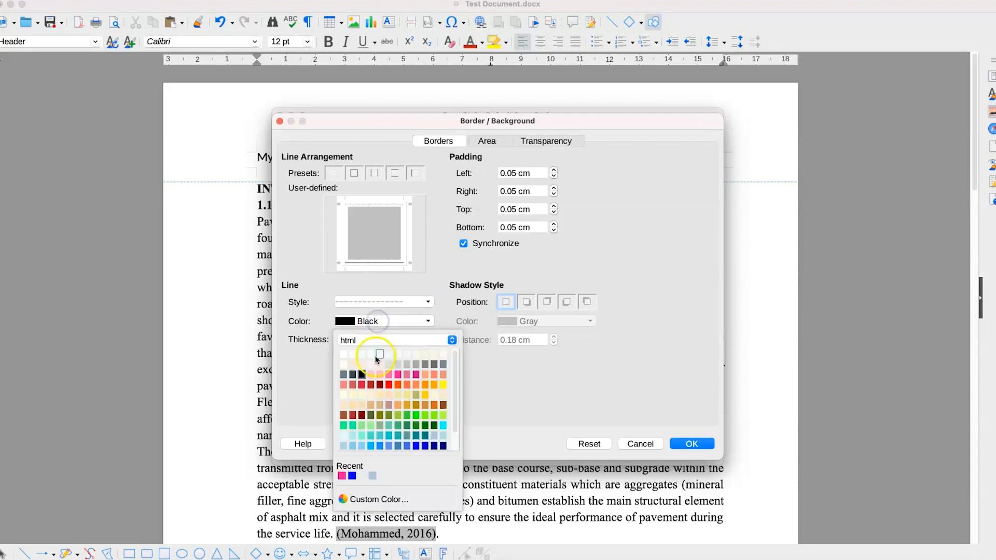
left_click(362, 384)
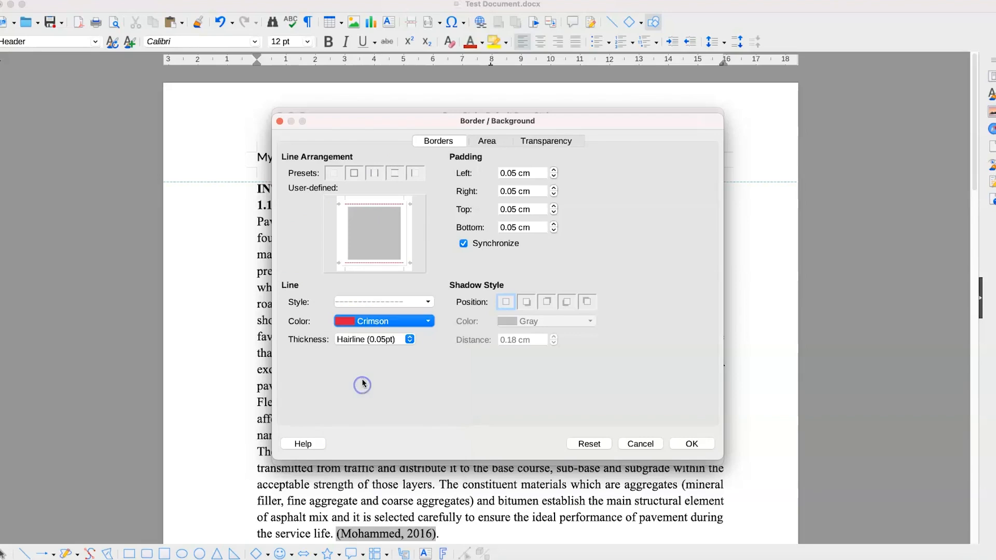
left_click(362, 338)
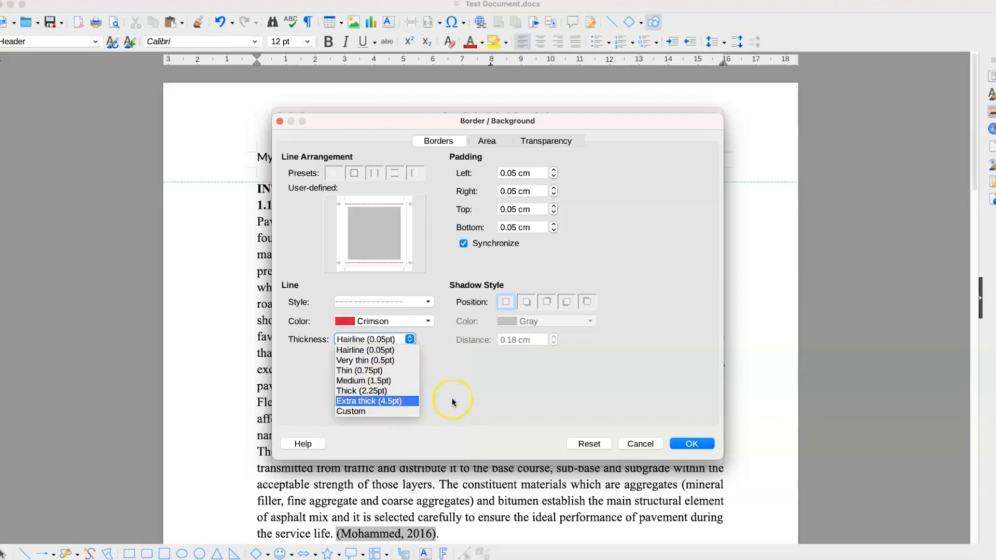
left_click(469, 400)
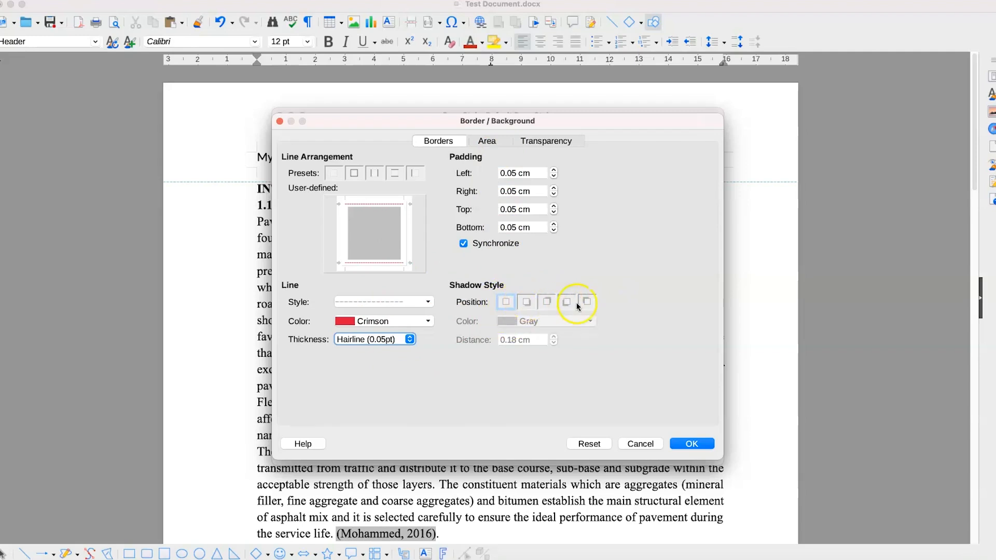
- Give the header a shadow cast to the bottom right and apply the header formatting
left_click(525, 303)
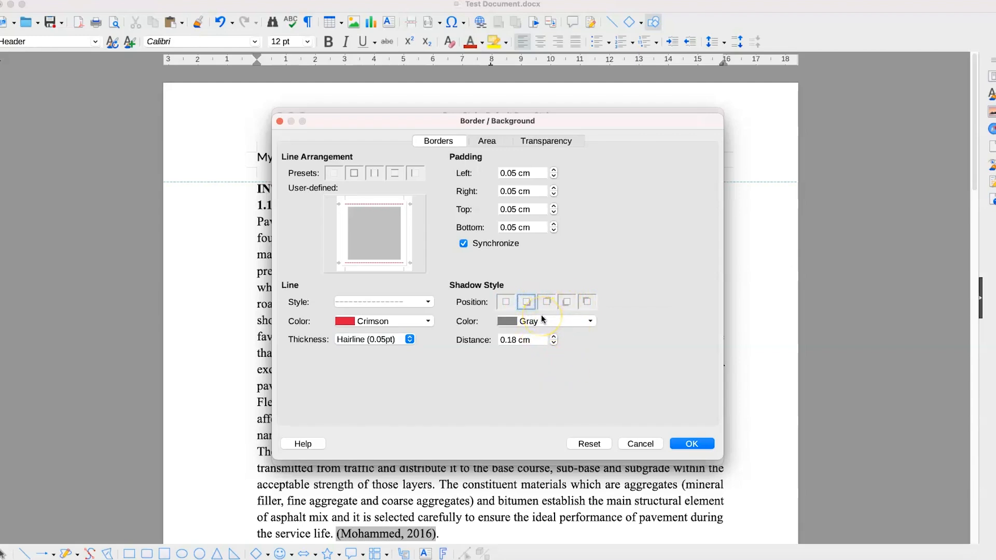
left_click(682, 447)
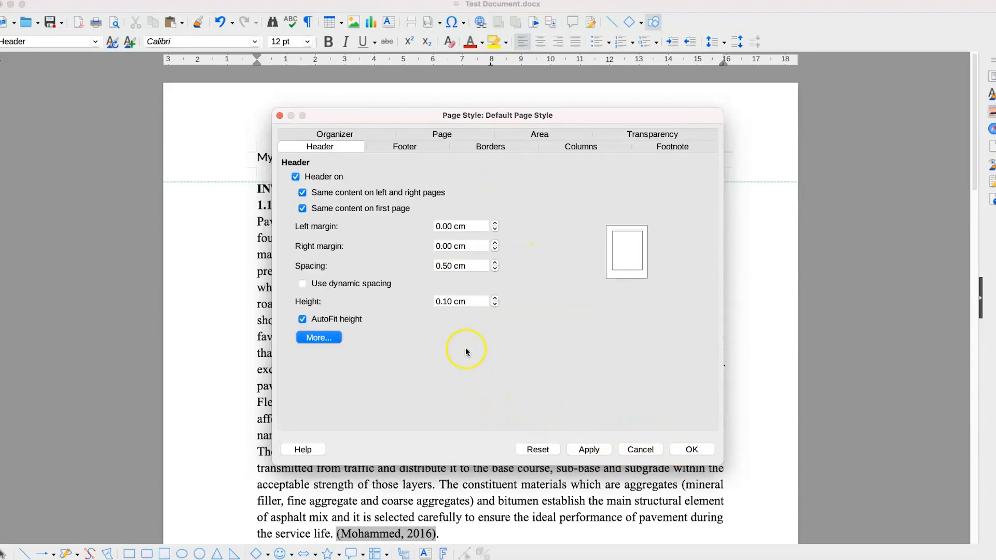
left_click(585, 449)
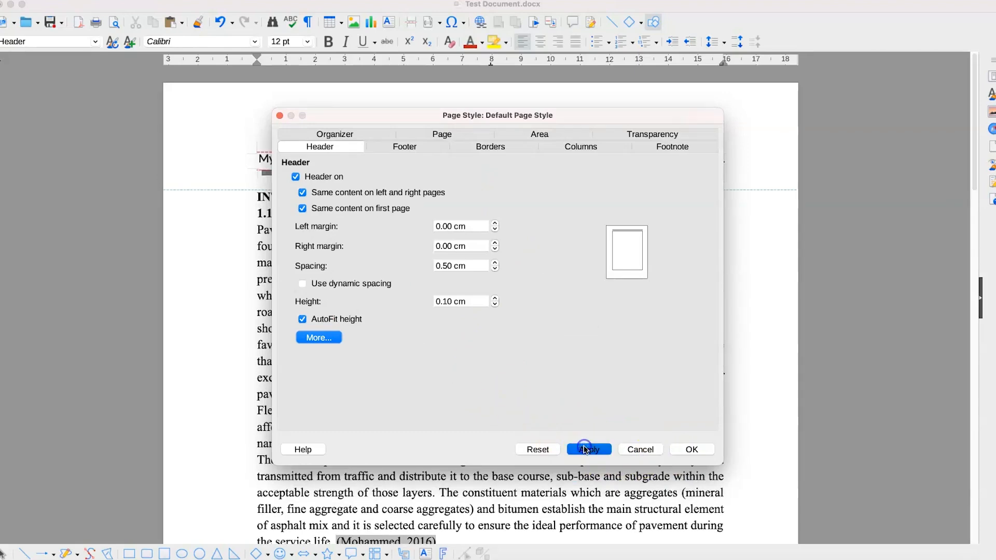
left_click(681, 449)
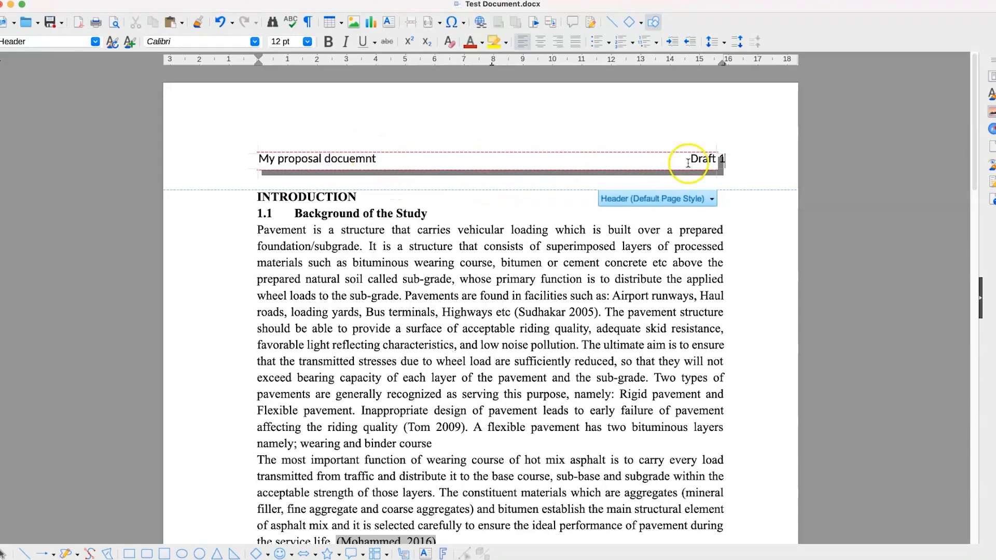
- Examine how the formatted header appears on the first and second pages
scroll(456, 208, "down", 10)
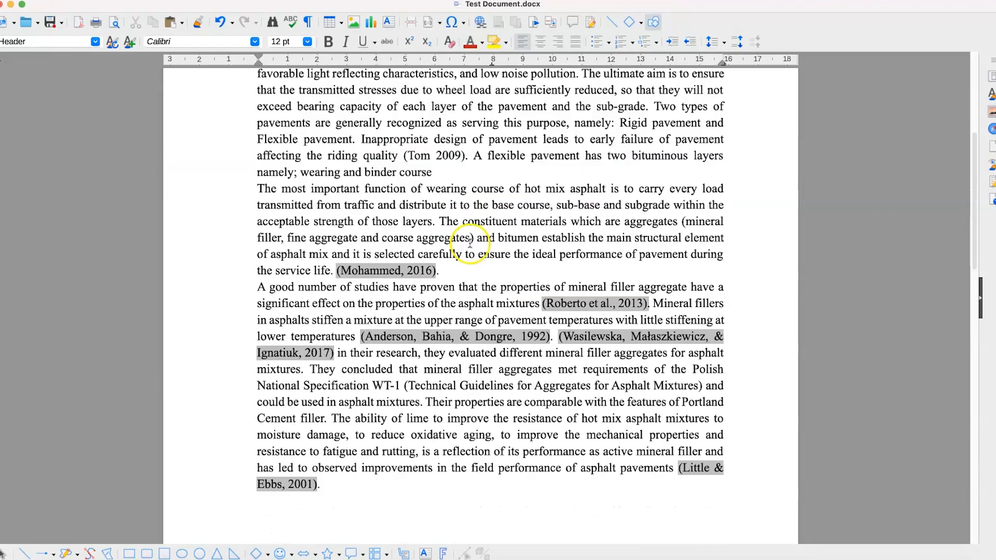
scroll(469, 244, "down", 10)
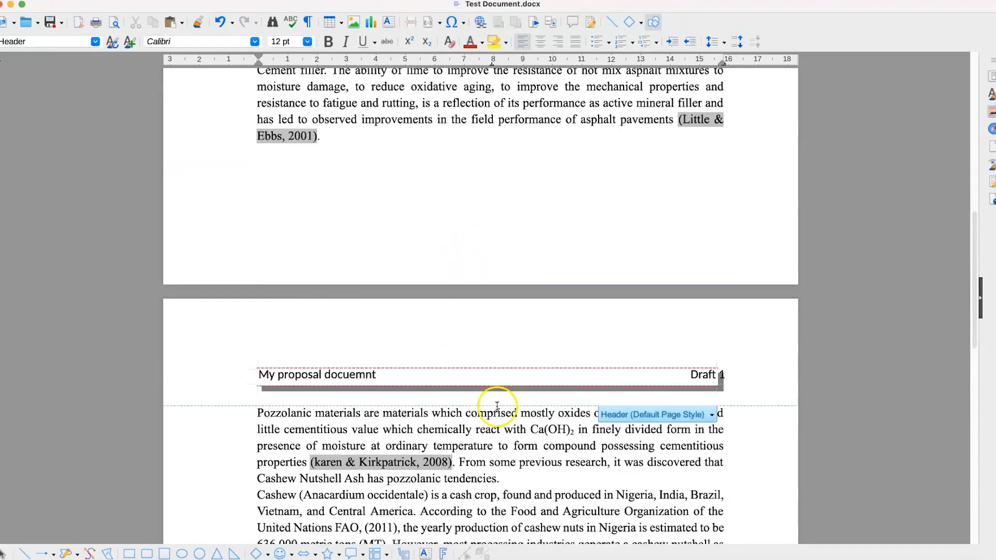
scroll(474, 285, "up", 20)
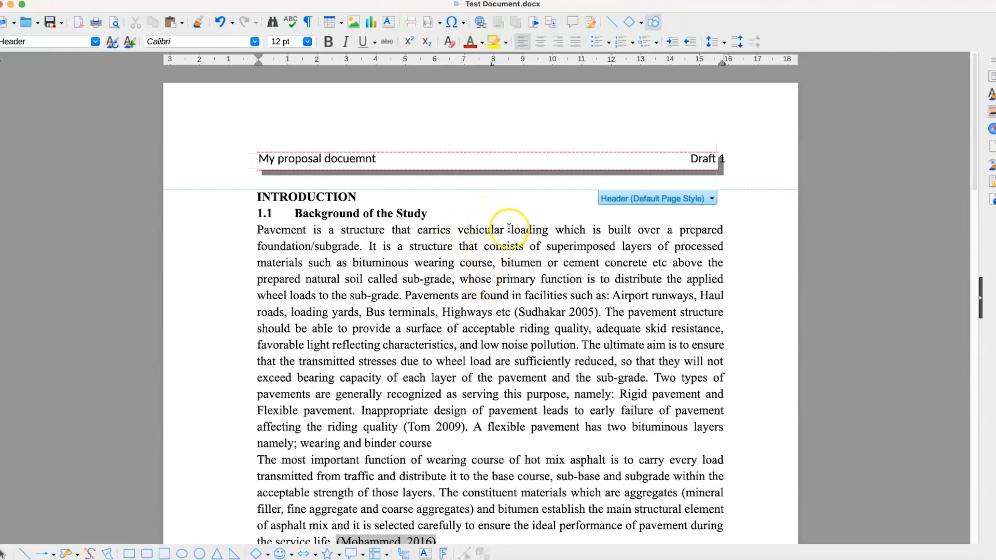
scroll(498, 306, "down", 2)
scroll(502, 317, "down", 8)
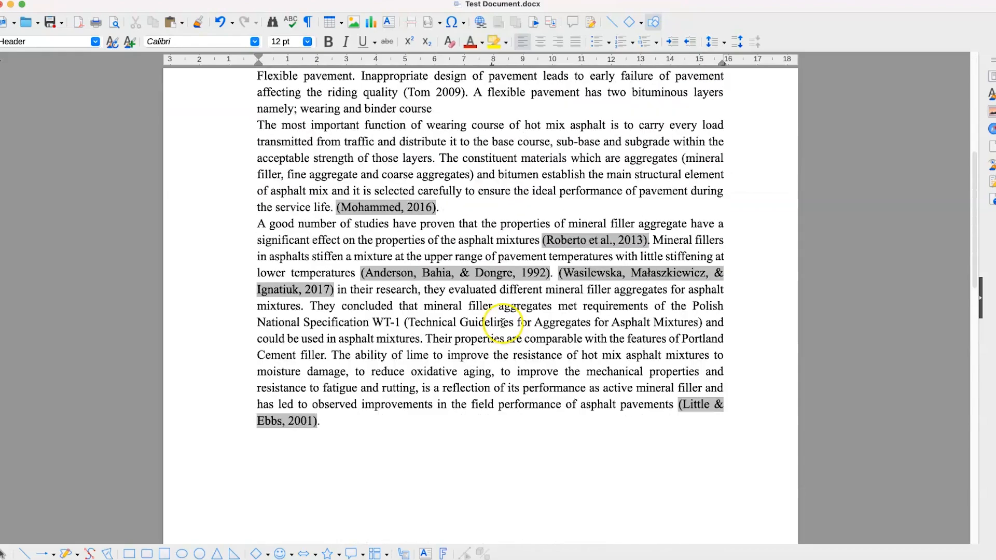
scroll(545, 444, "up", 10)
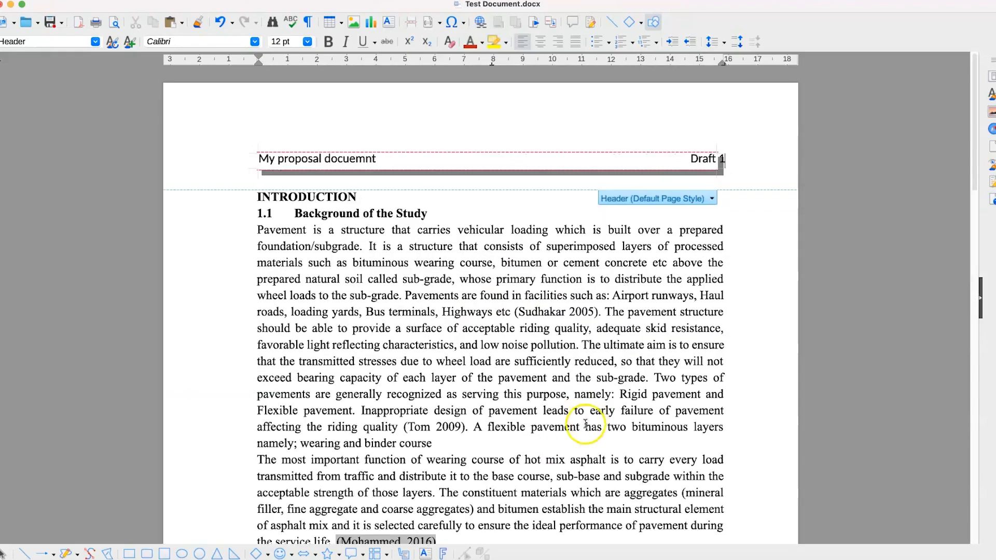
- Add a footer to the default page style at the end of the first page
scroll(560, 451, "down", 10)
scroll(574, 457, "down", 1)
mouse_move(655, 392)
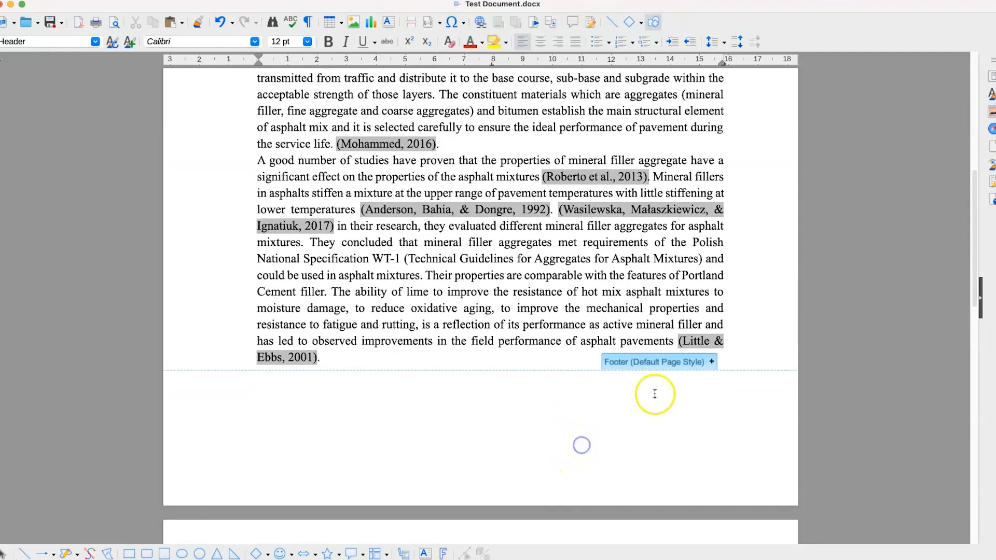
left_click(710, 362)
- Format the footer with top and bottom border lines and apply the page style changes
left_click(668, 332)
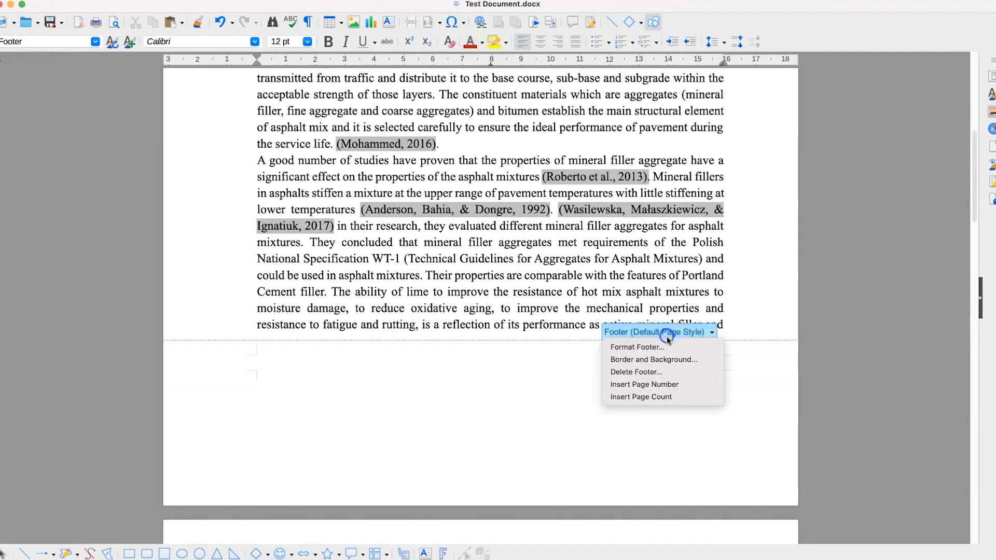
left_click(667, 349)
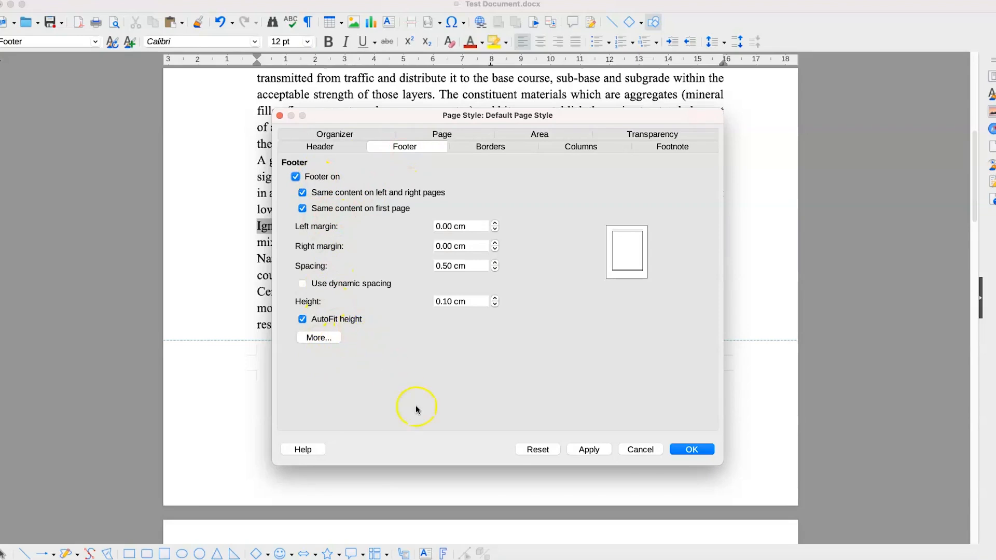
left_click(318, 338)
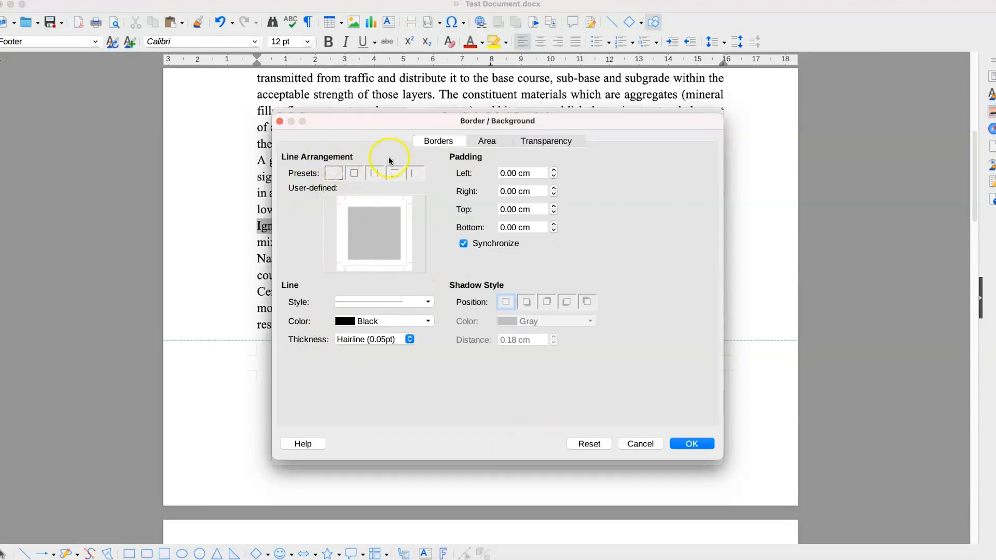
left_click(395, 174)
left_click(372, 255)
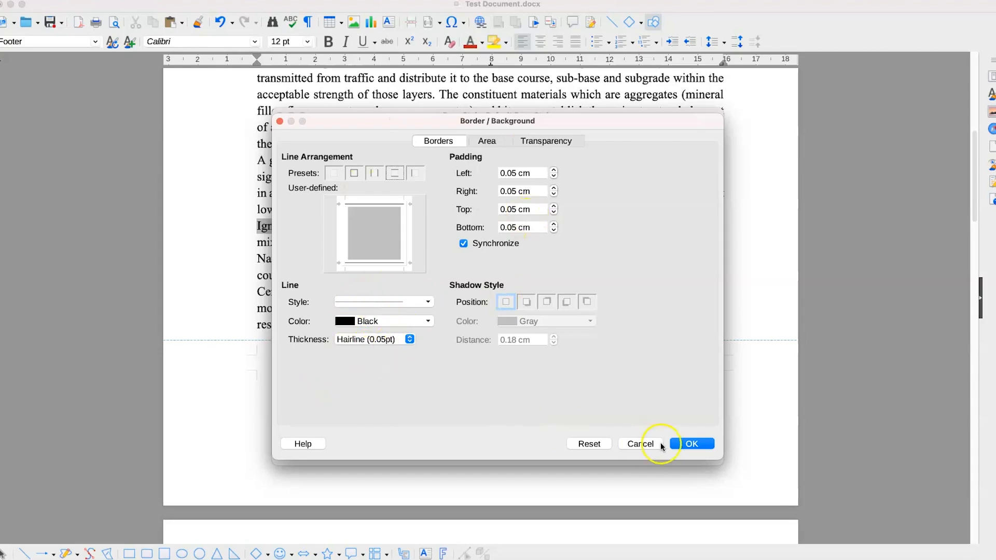
left_click(710, 444)
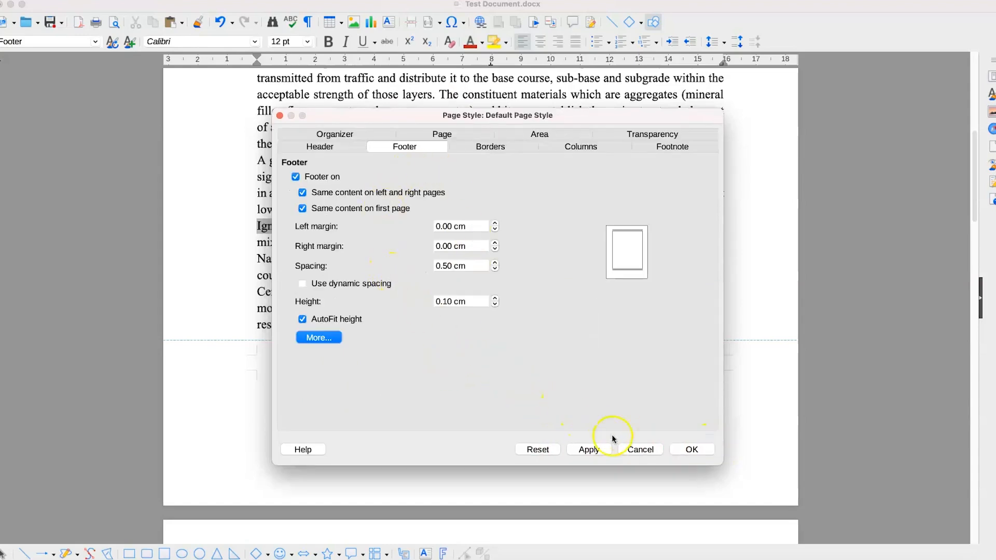
left_click(596, 447)
left_click(689, 449)
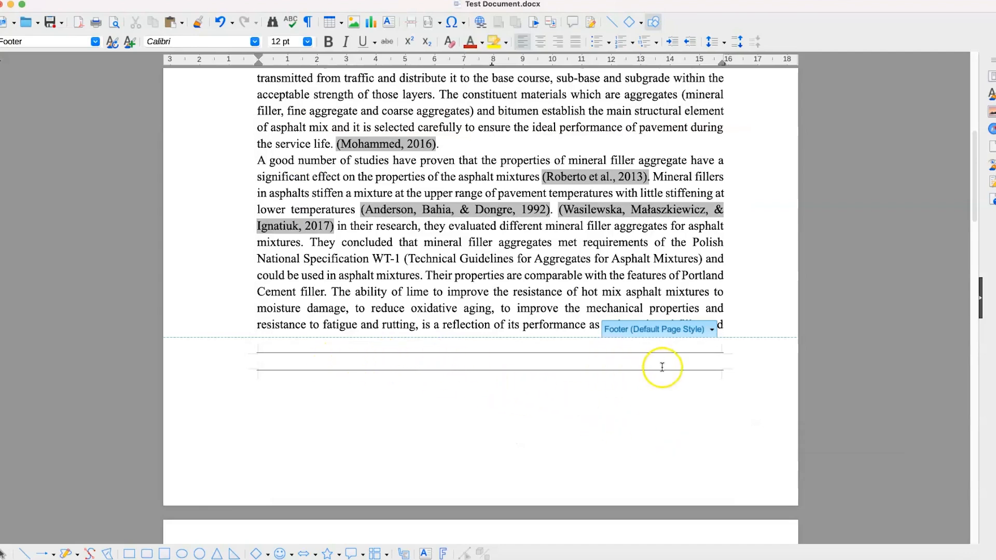
- Enter "Proposal docuemnt" as the footer text and return to the body text
left_click(313, 365)
type("Proposla")
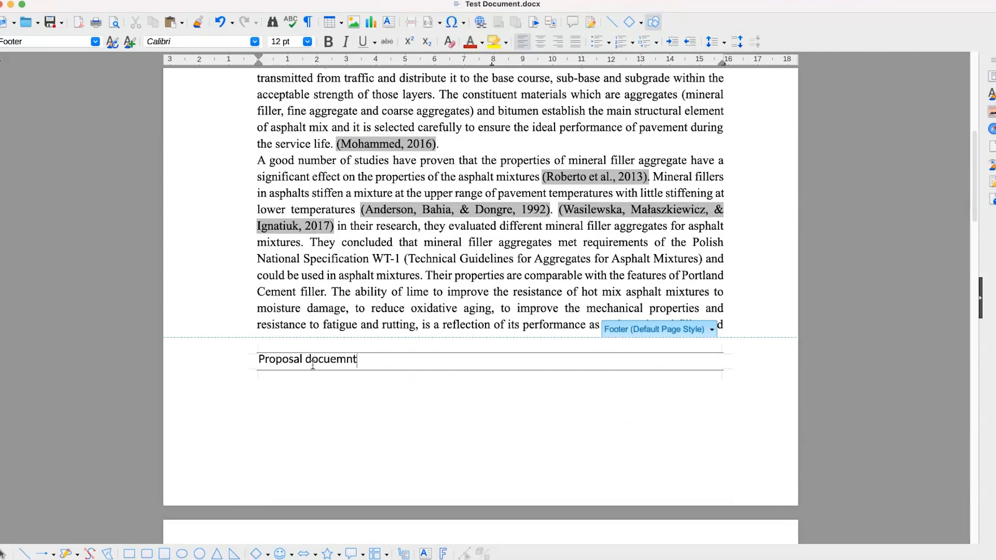
left_click(468, 264)
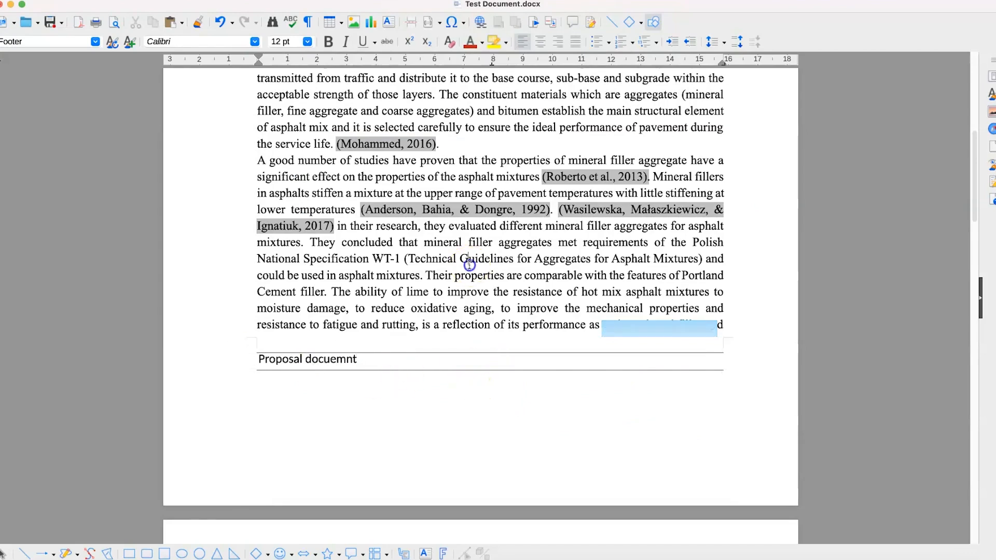
- Examine how the header and footer repeat on every page of the document
double_click(469, 263)
scroll(418, 347, "down", 6)
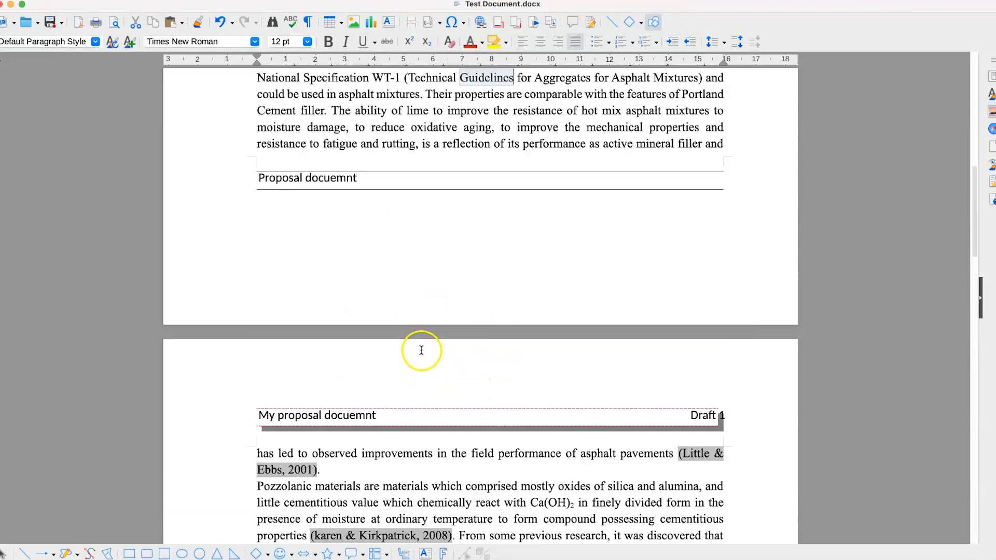
scroll(410, 311, "down", 7)
scroll(396, 261, "down", 9)
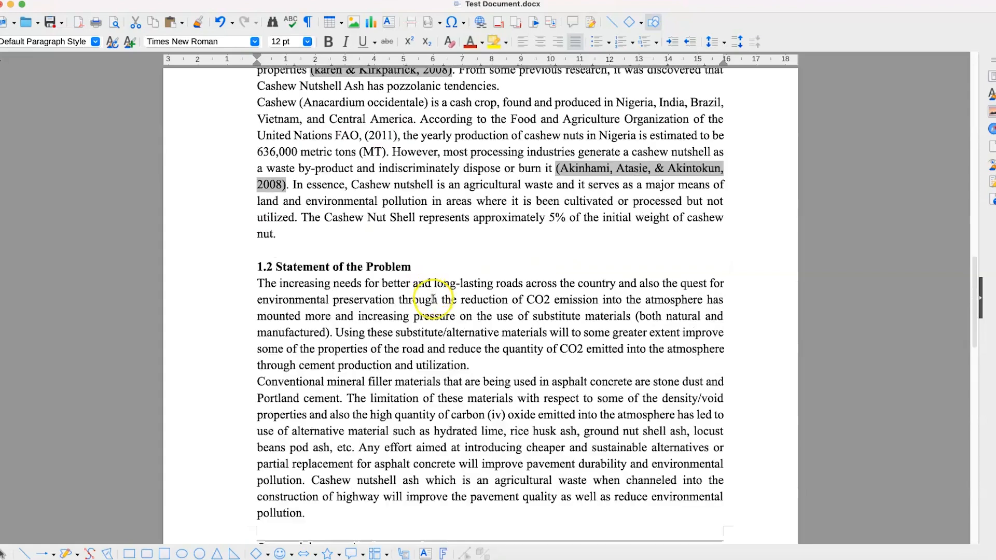
scroll(433, 299, "down", 7)
scroll(340, 342, "down", 13)
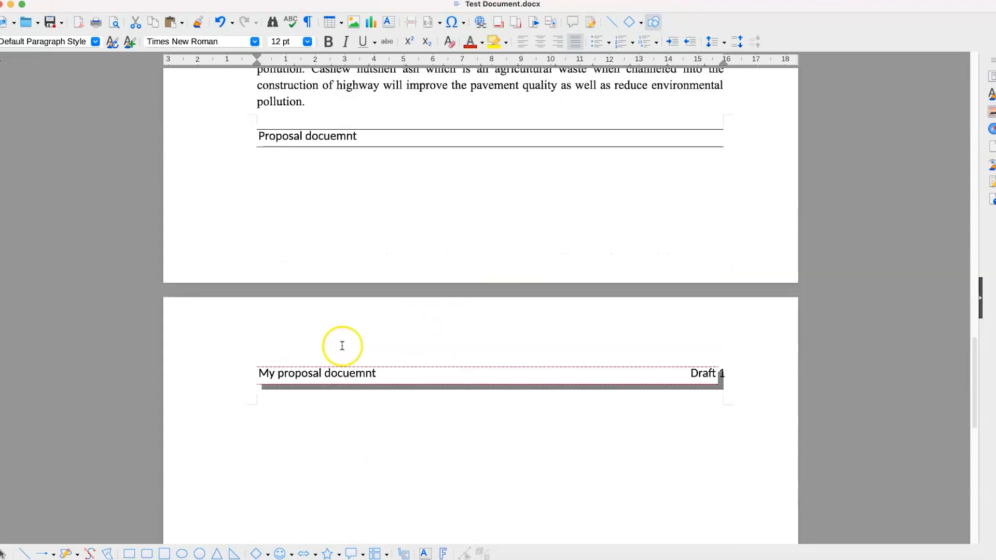
scroll(351, 274, "down", 2)
scroll(352, 274, "up", 10)
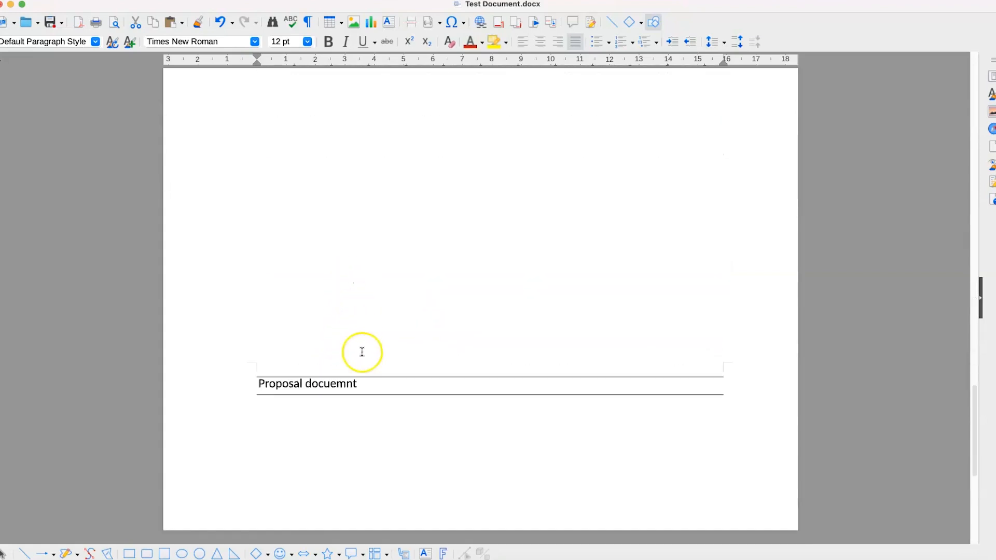
scroll(453, 290, "down", 10)
scroll(451, 282, "up", 10)
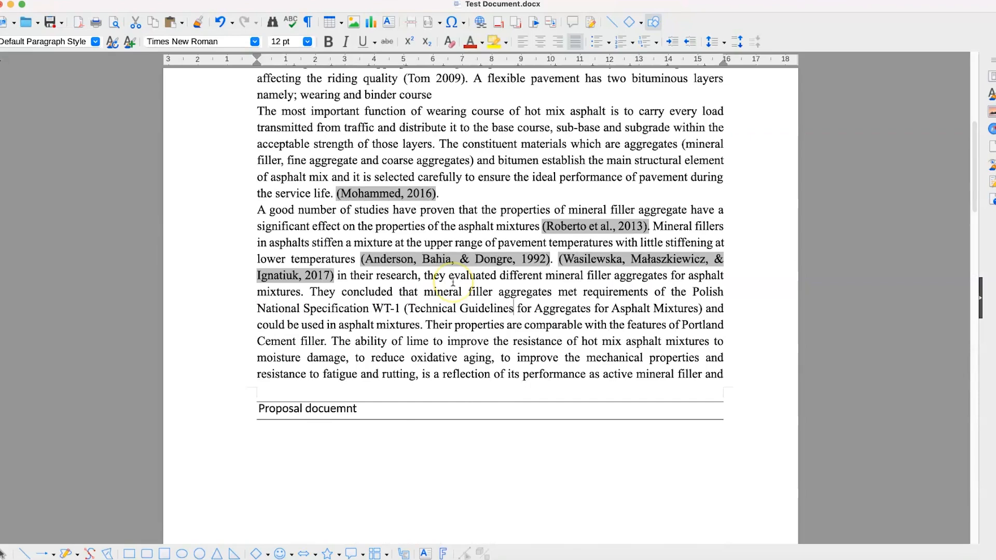
scroll(452, 281, "down", 10)
scroll(453, 281, "up", 1)
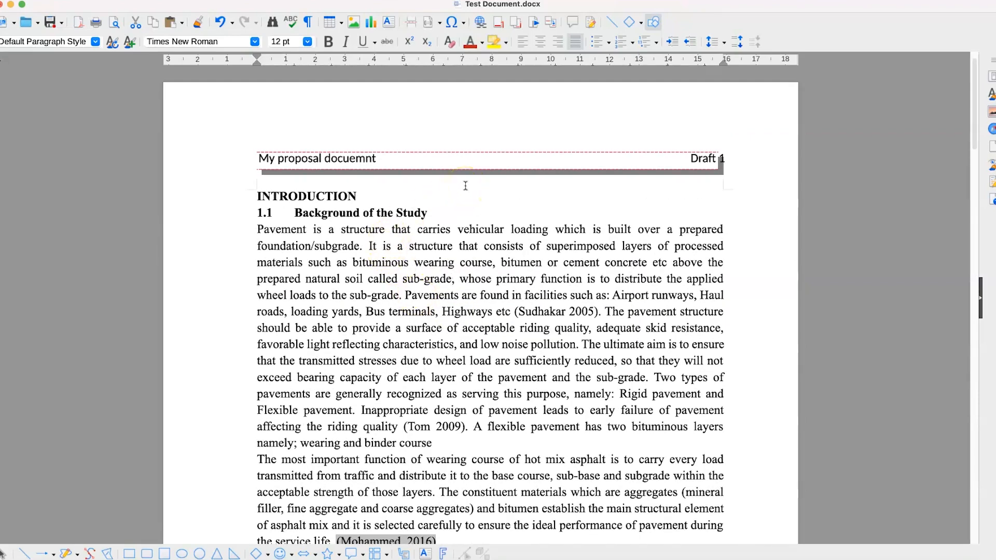
- Delete the header of the default page style together with its contents
left_click(619, 156)
left_click(643, 198)
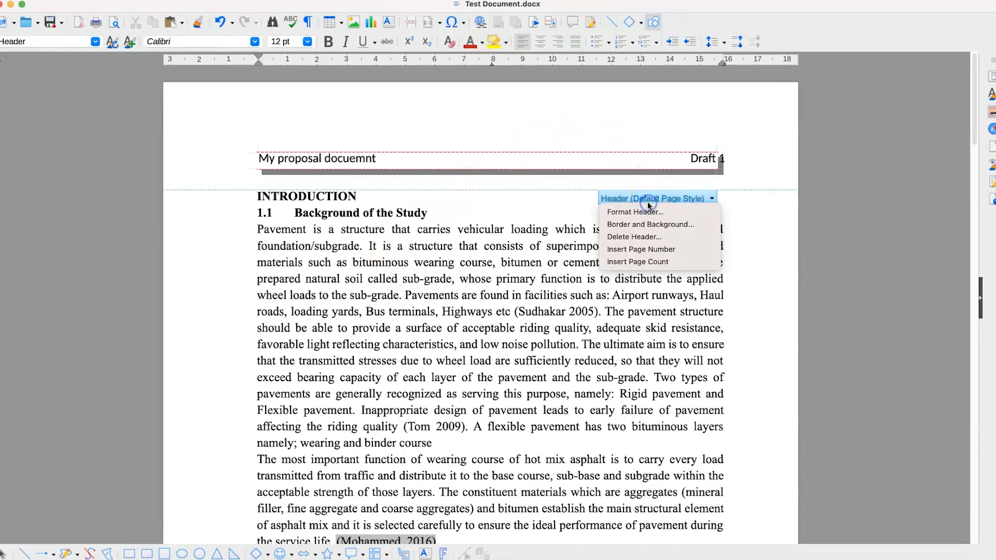
left_click(649, 238)
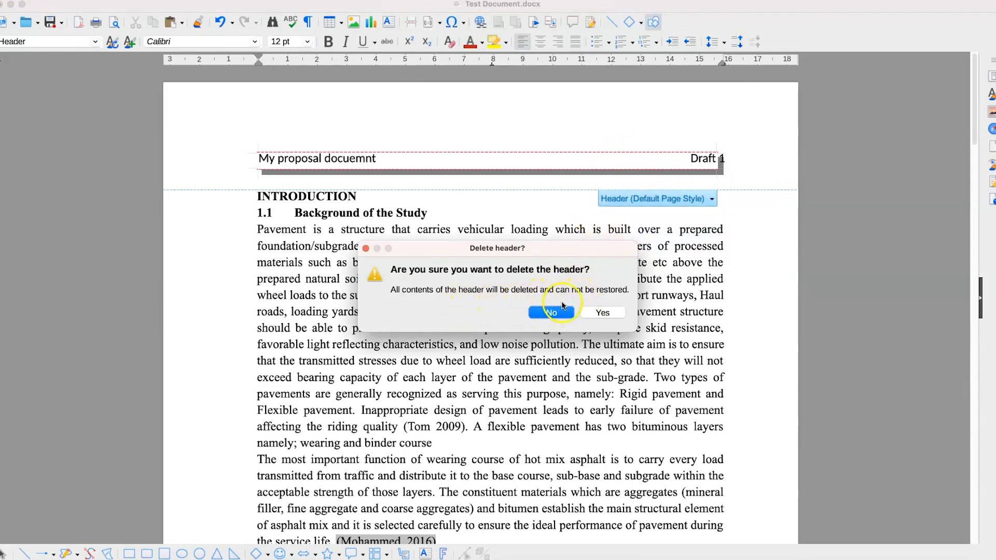
left_click(603, 313)
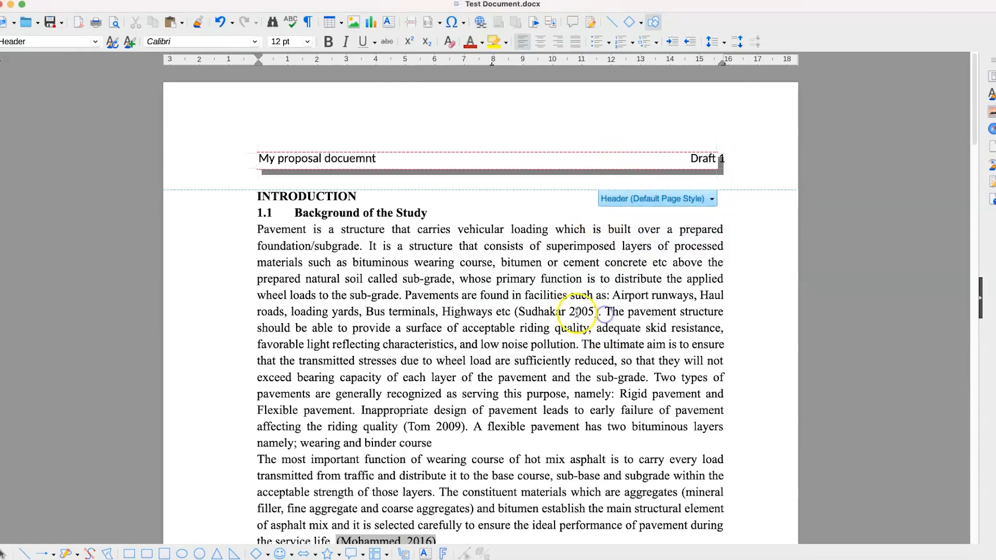
scroll(493, 134, "down", 5)
scroll(496, 134, "up", 3)
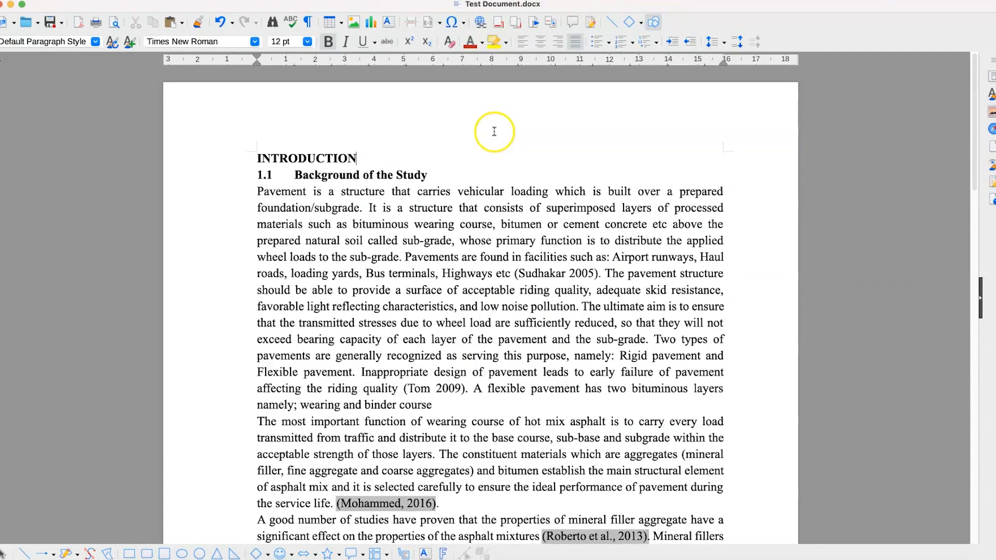
- Delete the footer of the default page style and check the page ends throughout the document
scroll(498, 133, "down", 9)
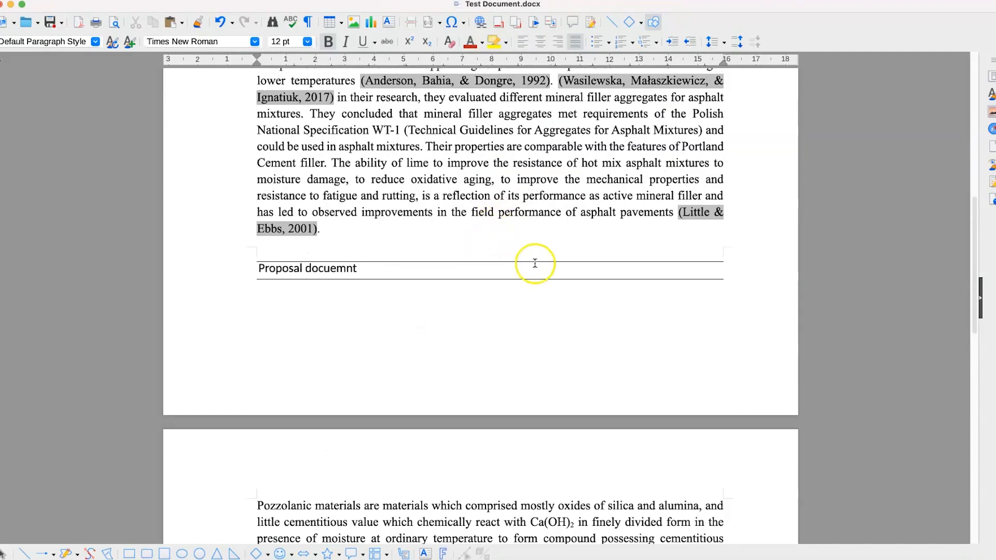
left_click(480, 296)
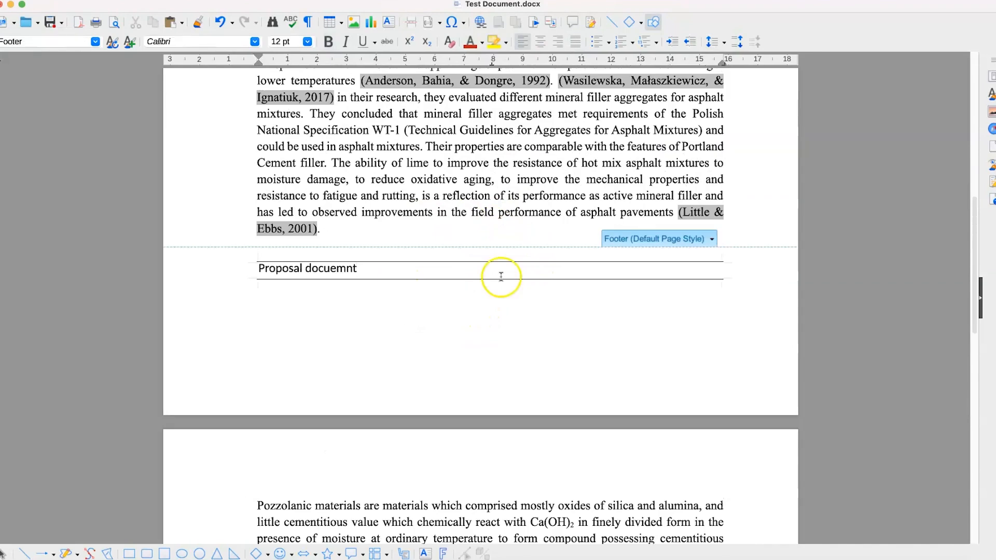
left_click(635, 240)
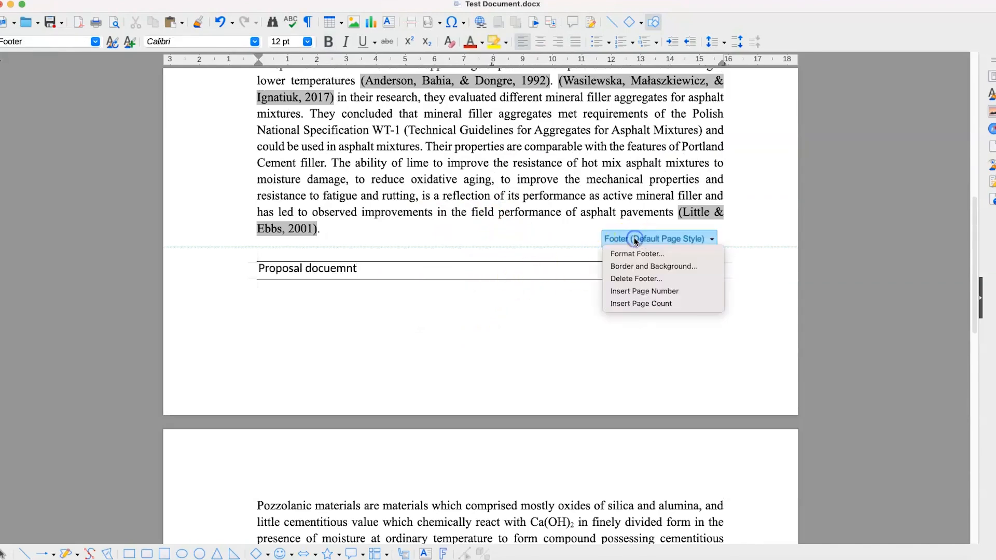
left_click(640, 279)
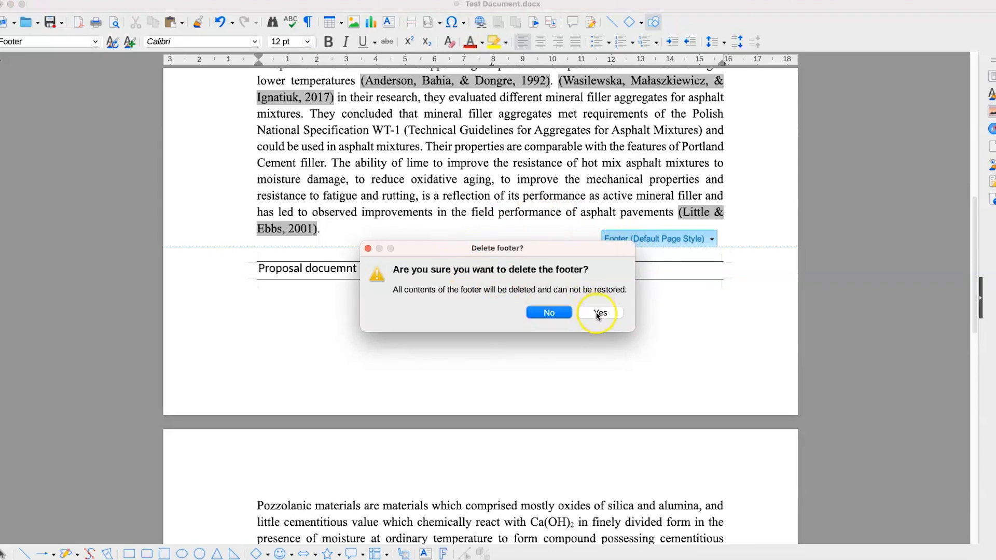
left_click(599, 312)
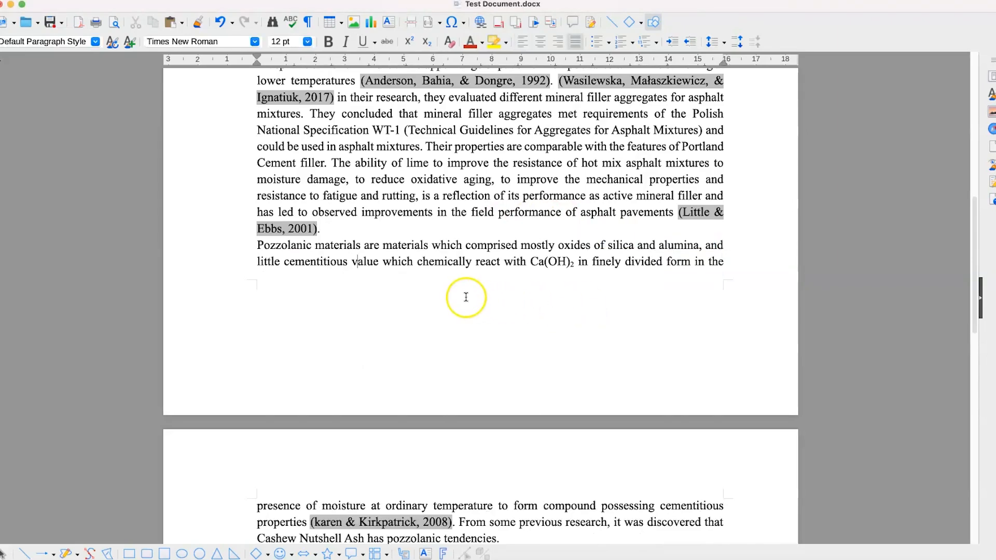
scroll(465, 297, "down", 15)
scroll(471, 301, "up", 8)
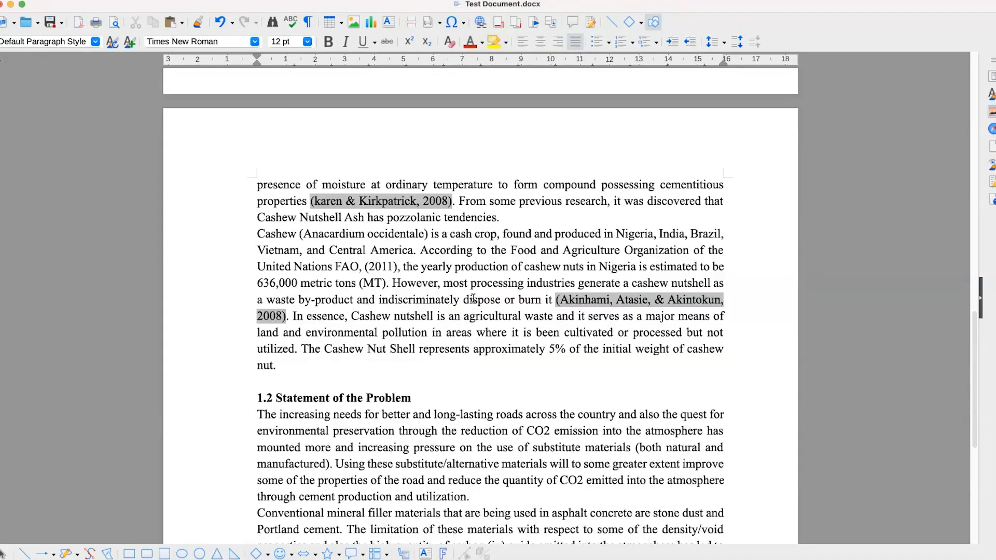
scroll(472, 290, "up", 15)
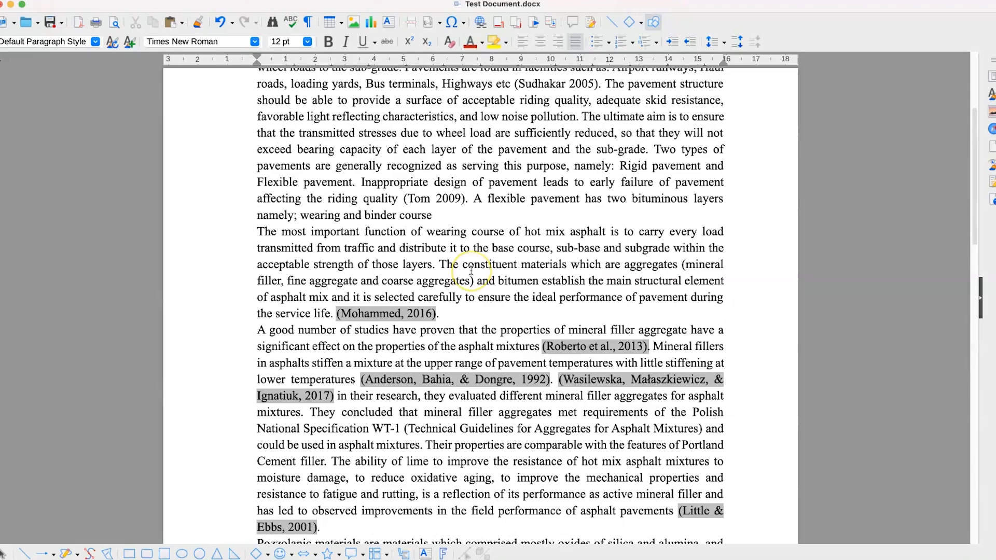